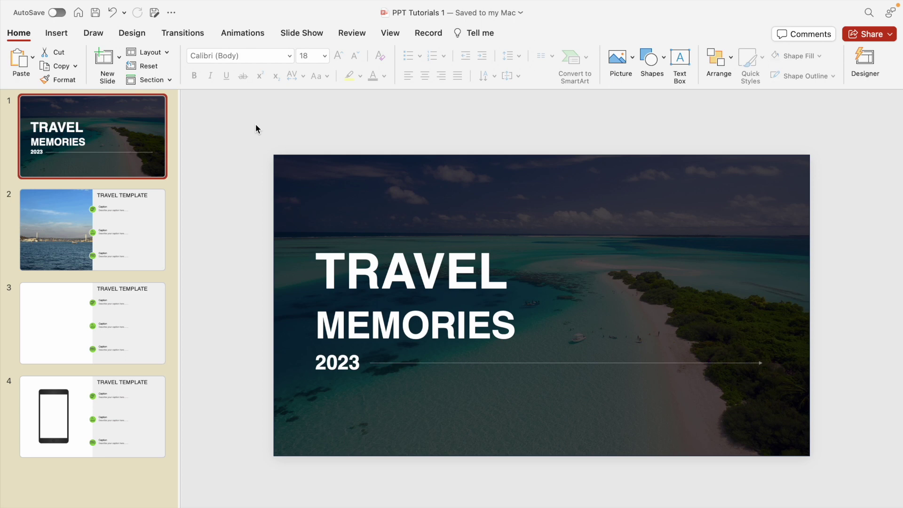
# Go to slide 2, the Travel Template slide with the Istanbul harbour video
pyautogui.click(97, 226)
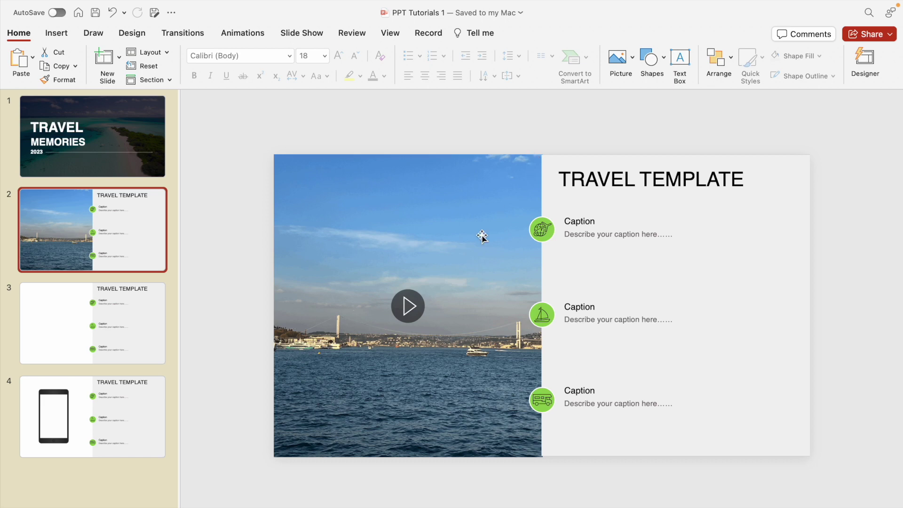
pyautogui.click(410, 321)
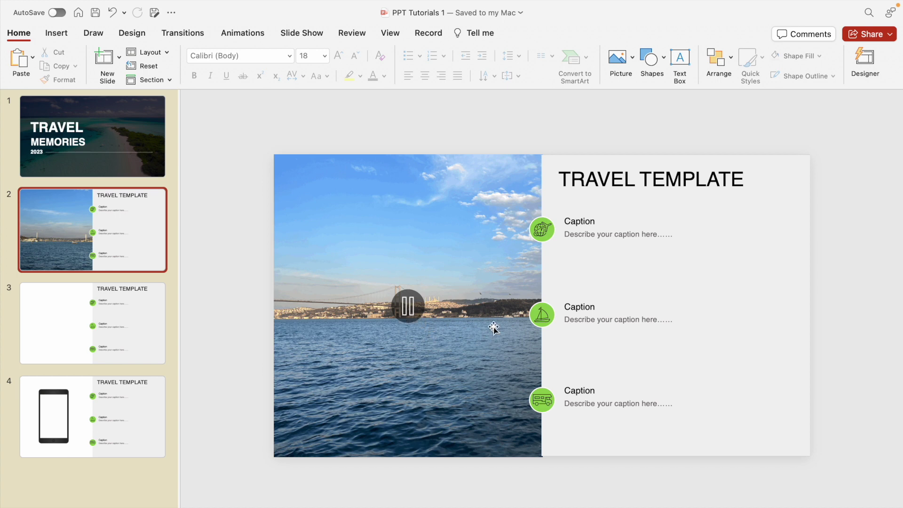
pyautogui.click(406, 314)
# Check in Page Setup that the slides are 33.87 × 19.05 cm widescreen, then cancel
pyautogui.click(127, 34)
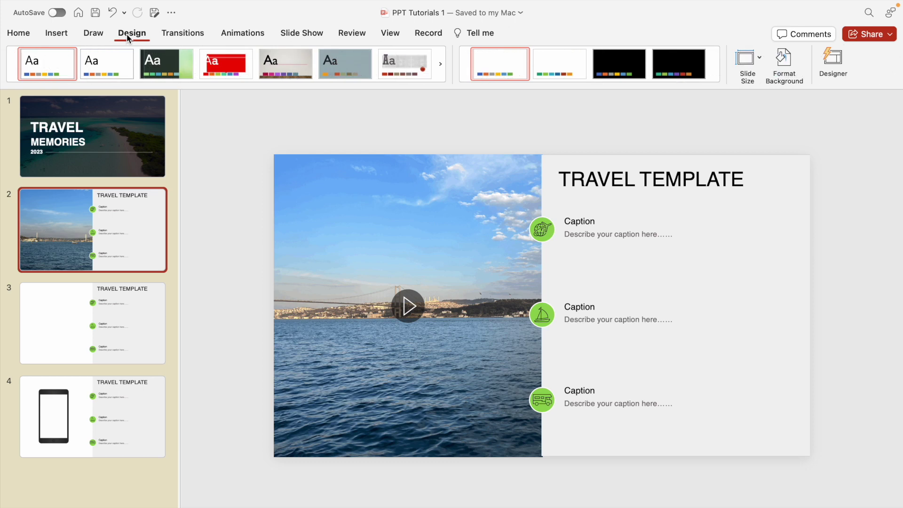
pyautogui.click(761, 58)
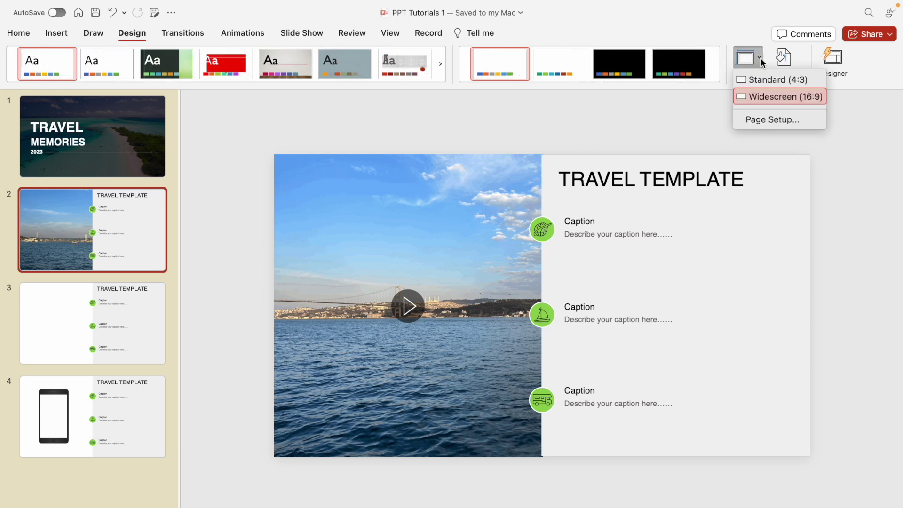
pyautogui.click(772, 119)
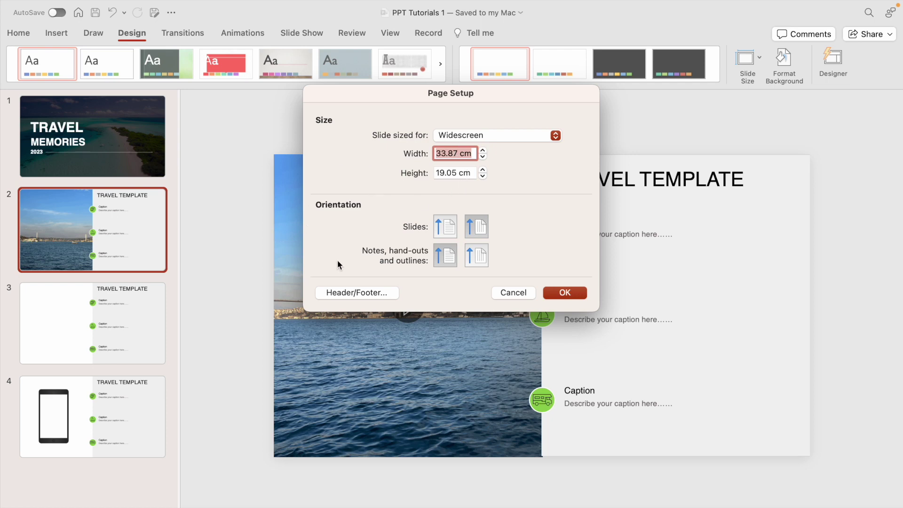
pyautogui.click(502, 292)
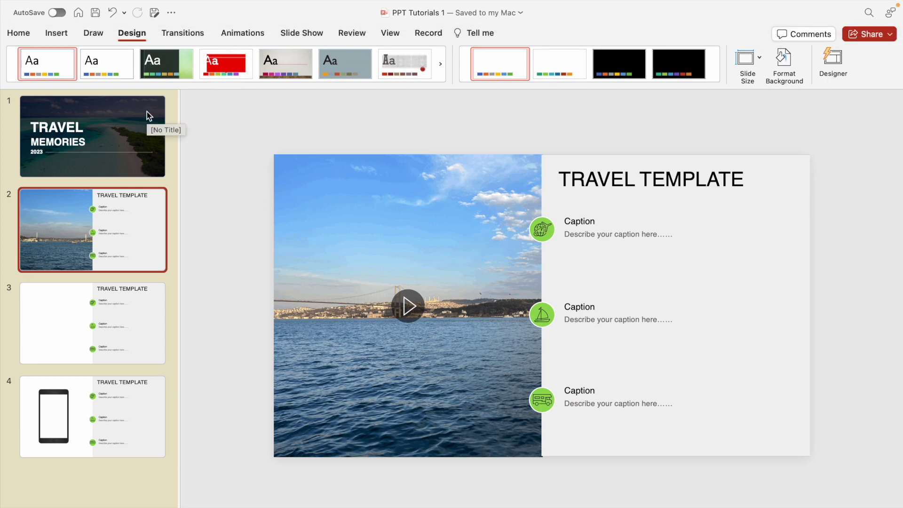
pyautogui.moveTo(35, 2)
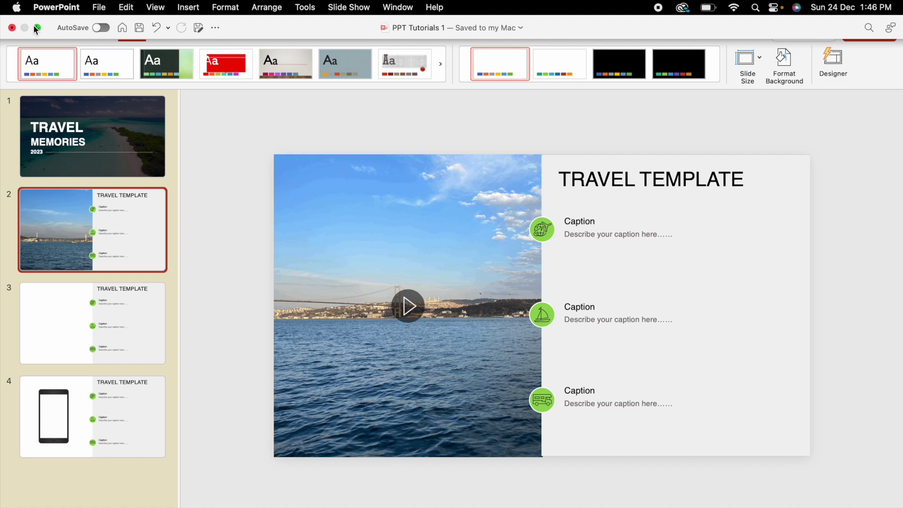
# Switch from this deck to the Istanbul Pic Slide presentation and make it full screen
pyautogui.click(36, 26)
pyautogui.click(25, 26)
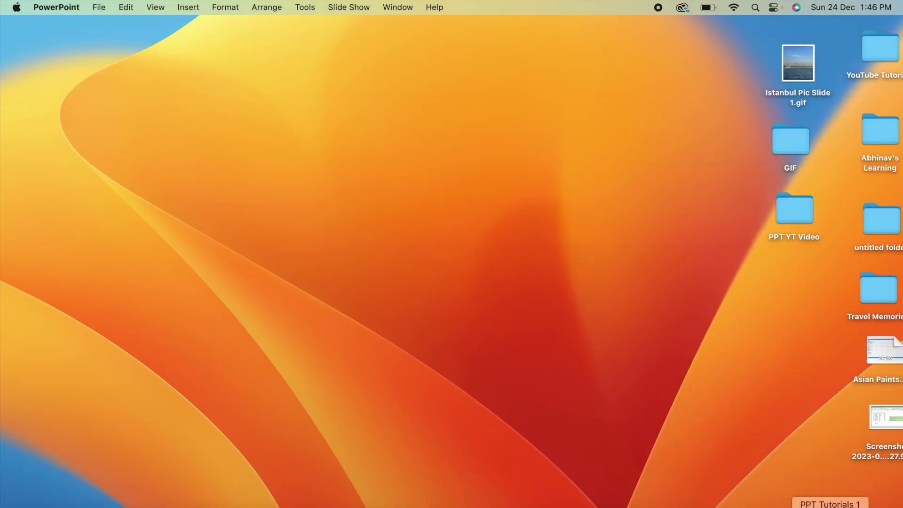
pyautogui.click(800, 505)
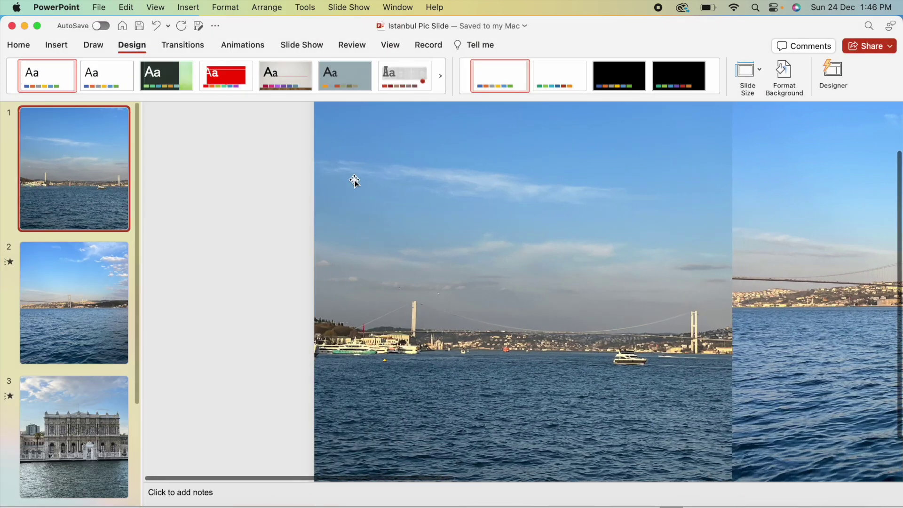
pyautogui.click(38, 25)
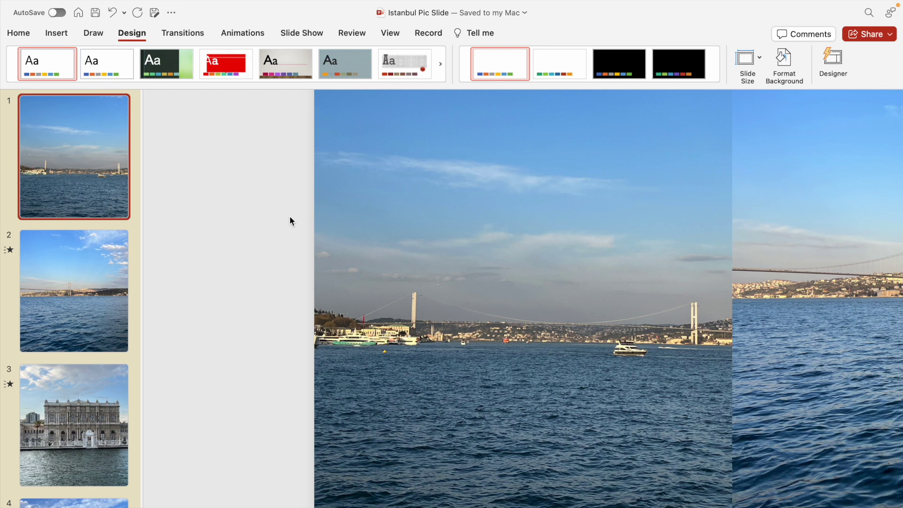
pyautogui.click(758, 58)
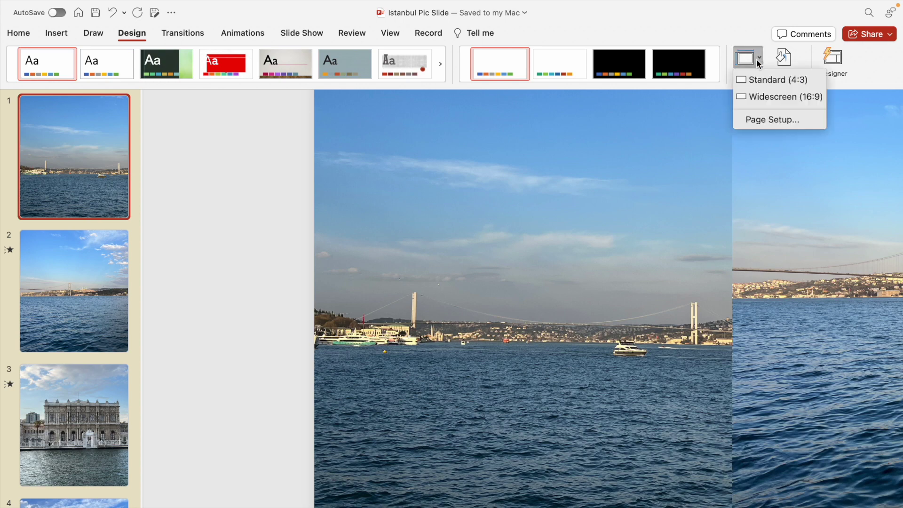
pyautogui.click(772, 119)
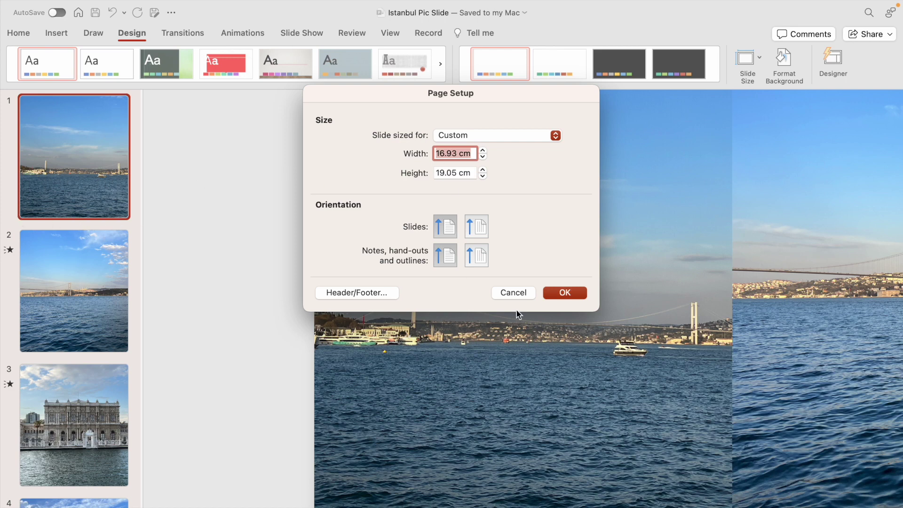
pyautogui.click(512, 293)
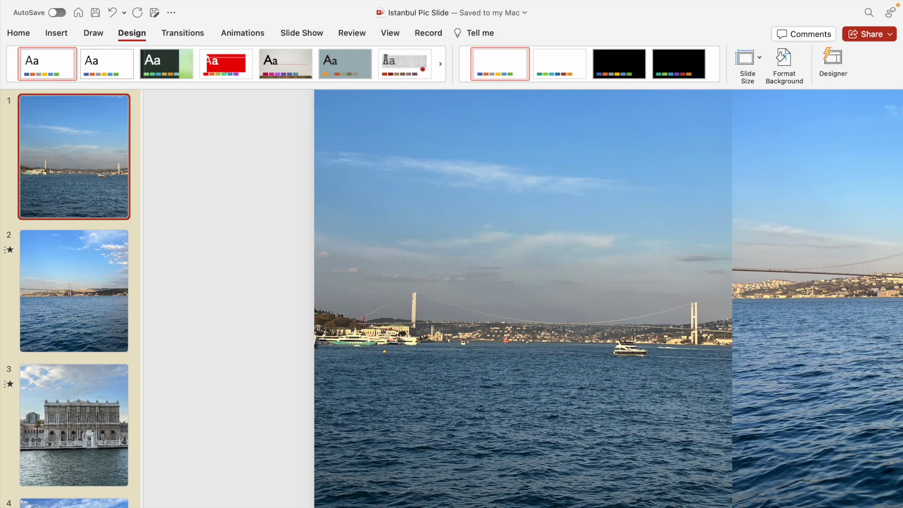
pyautogui.scroll(-5, 522, 296)
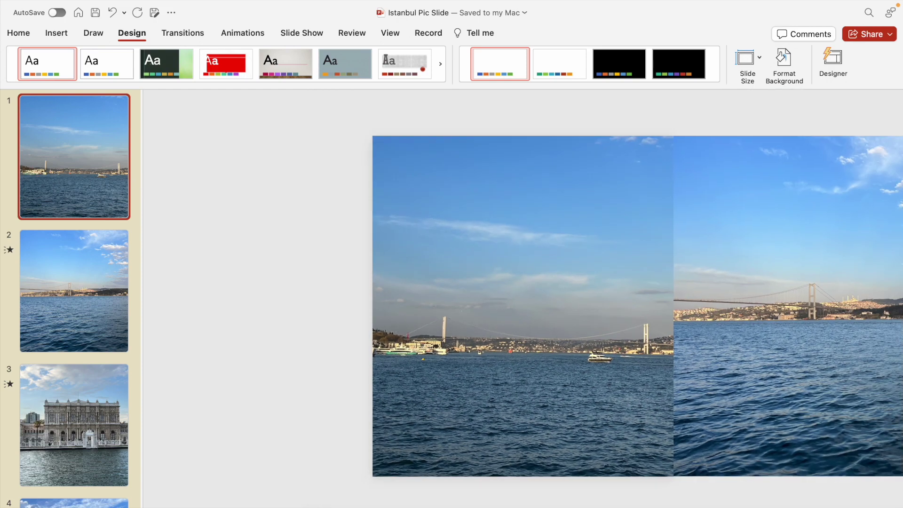
pyautogui.scroll(-2, 635, 292)
pyautogui.scroll(-2, 635, 292)
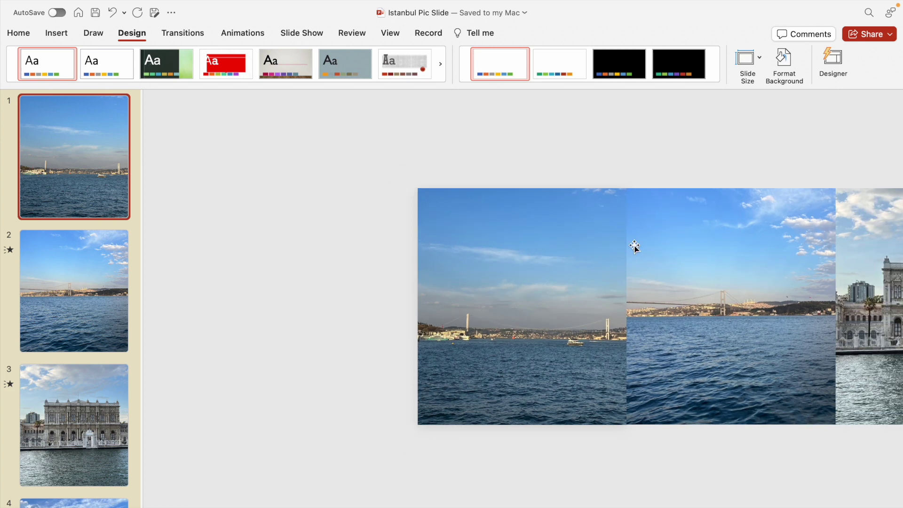
pyautogui.scroll(1, 520, 307)
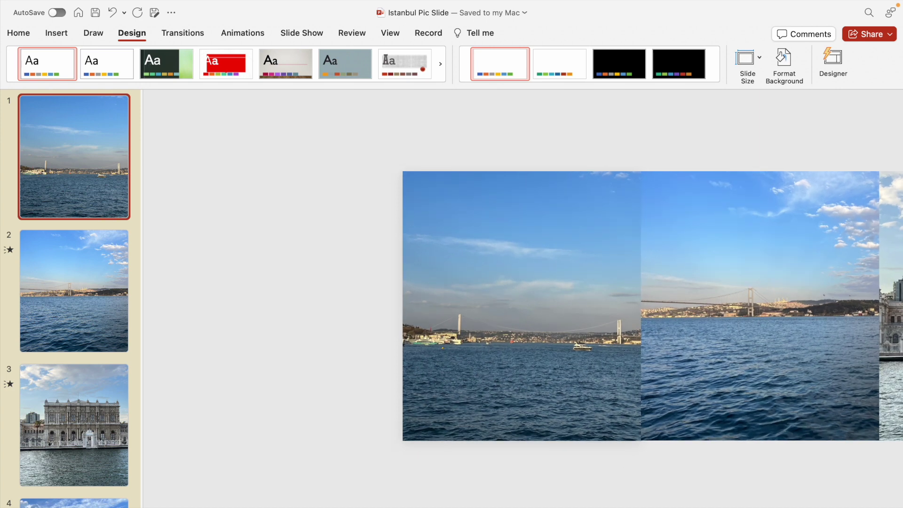
pyautogui.scroll(1, 520, 307)
pyautogui.scroll(1, 521, 307)
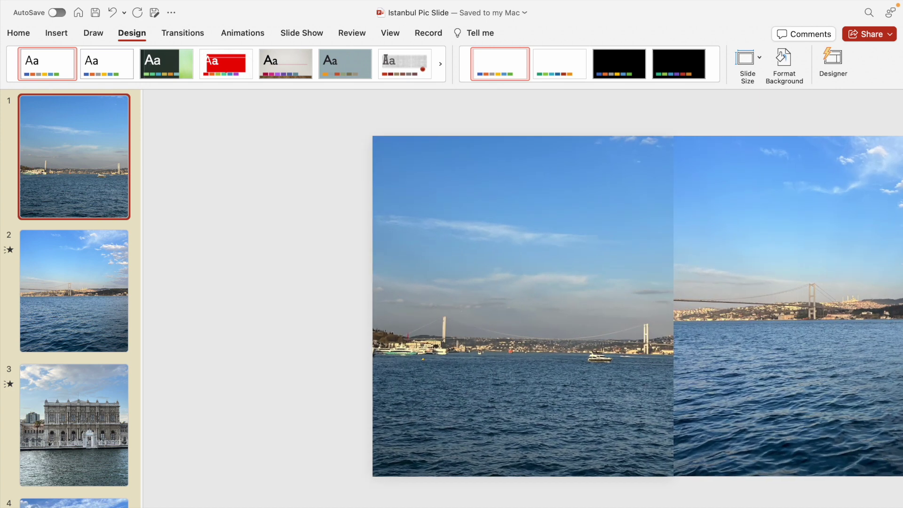
pyautogui.scroll(1, 527, 306)
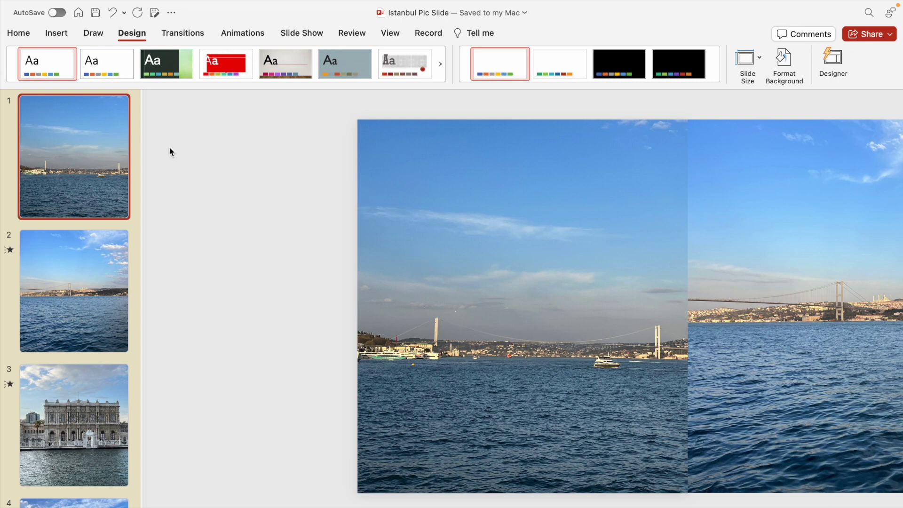
pyautogui.press('Down')
pyautogui.press('Down')
pyautogui.press('Down')
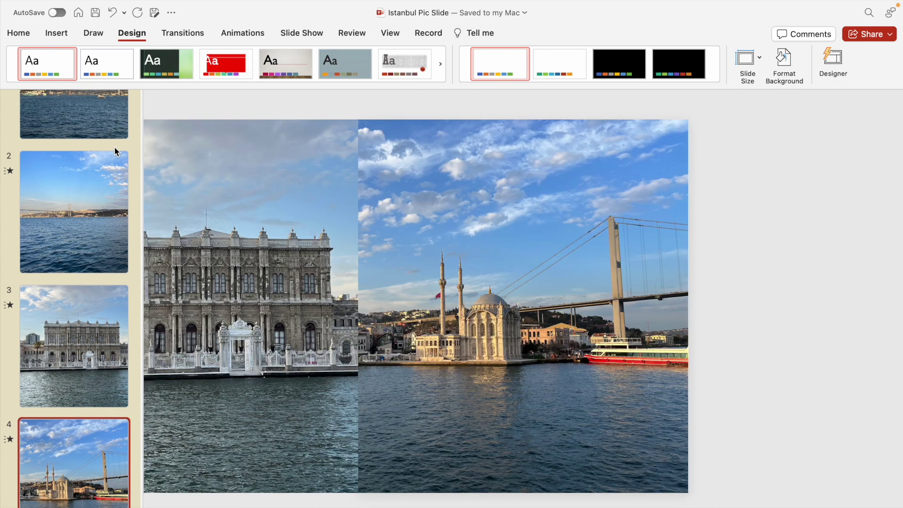
pyautogui.press('Up')
pyautogui.press('Up')
pyautogui.press('Up')
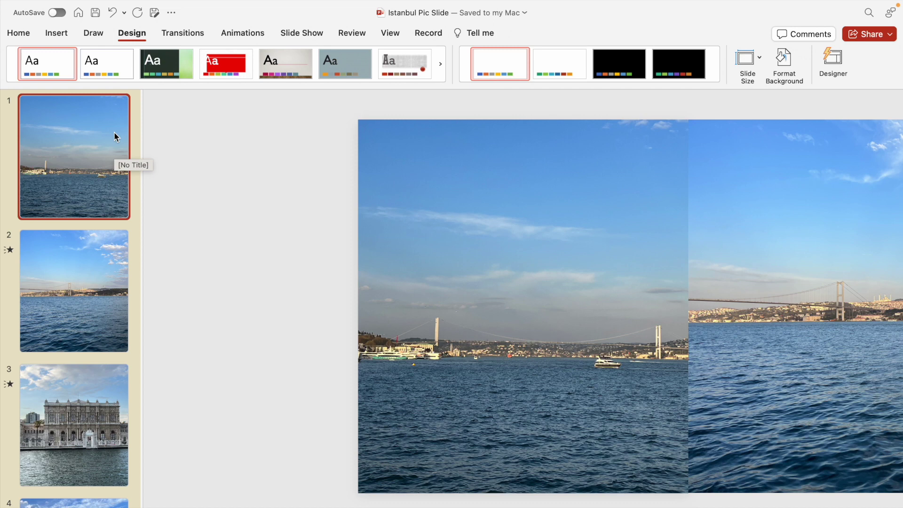
pyautogui.moveTo(102, 6)
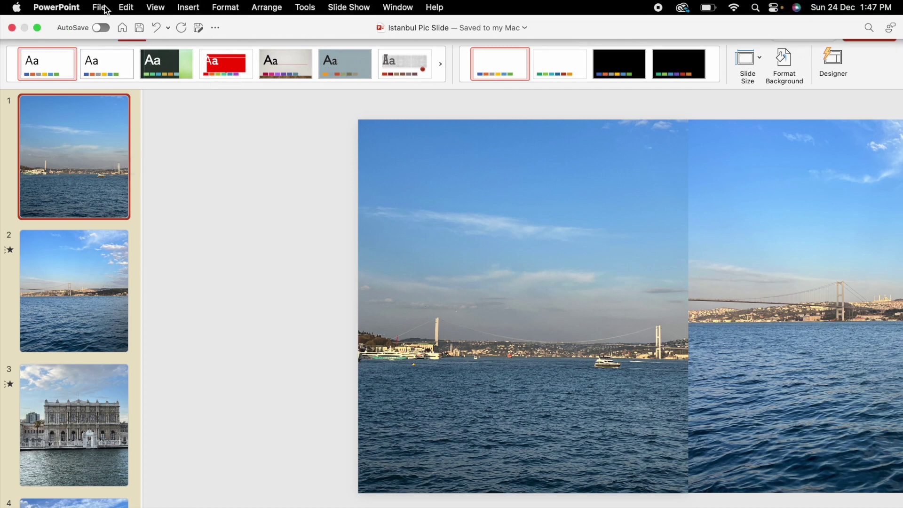
# Start exporting the presentation as 'Istanbul GIF 1' into the GIF folder
pyautogui.click(107, 11)
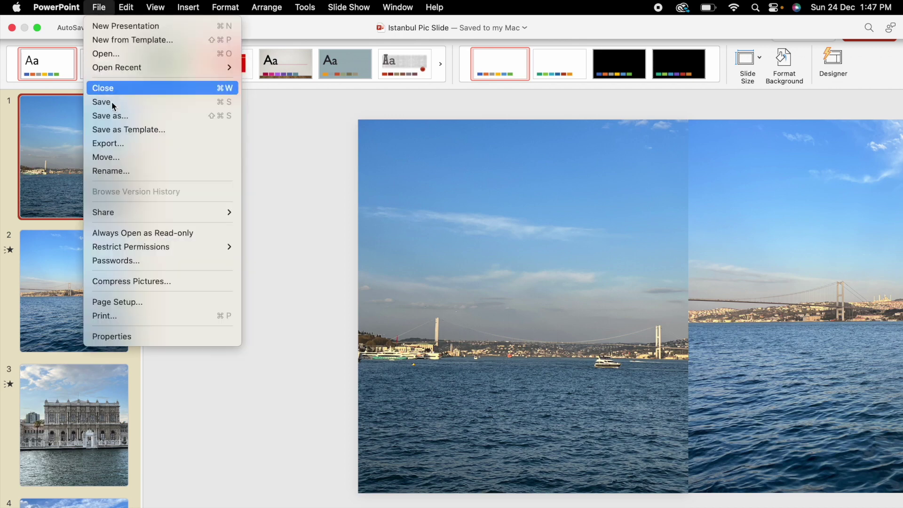
pyautogui.click(131, 144)
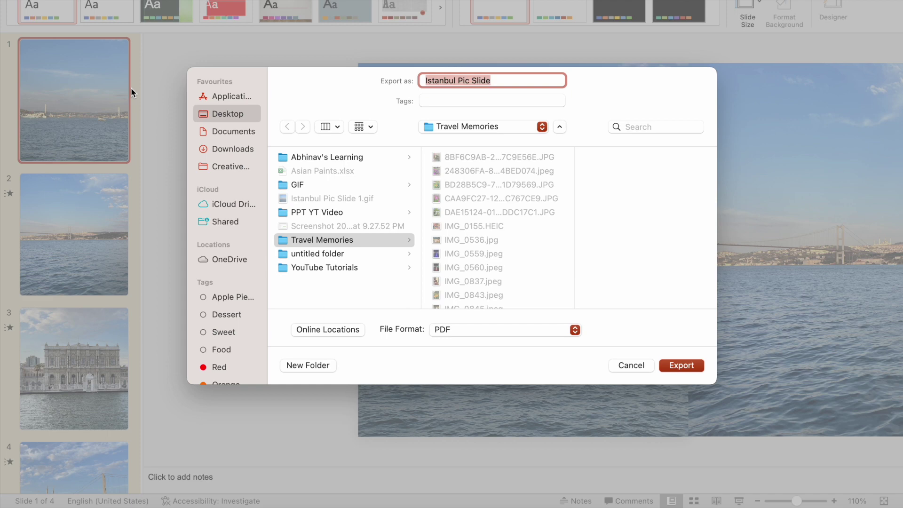
pyautogui.click(512, 78)
pyautogui.press('BackSpace')
pyautogui.press('BackSpace')
pyautogui.press('BackSpace')
pyautogui.press('BackSpace')
pyautogui.press('BackSpace')
pyautogui.press('BackSpace')
pyautogui.press('BackSpace')
pyautogui.write('l GiF 1')
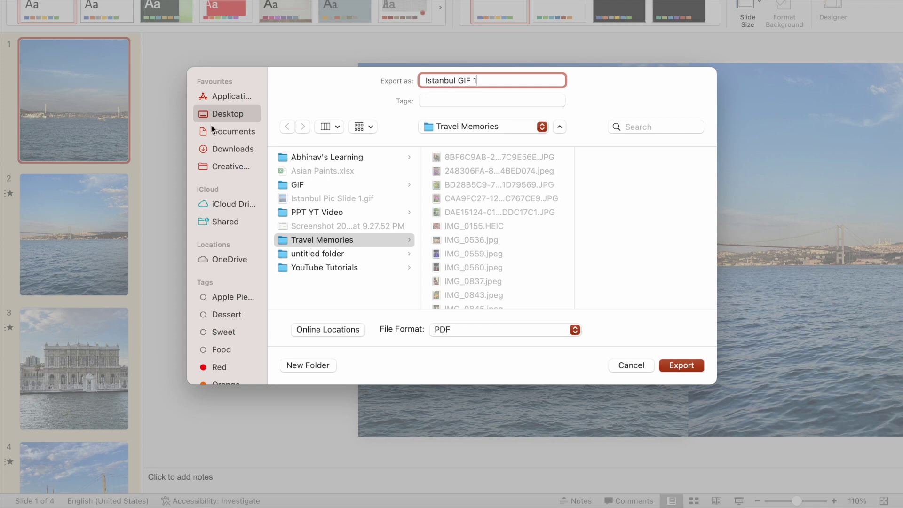
pyautogui.click(298, 184)
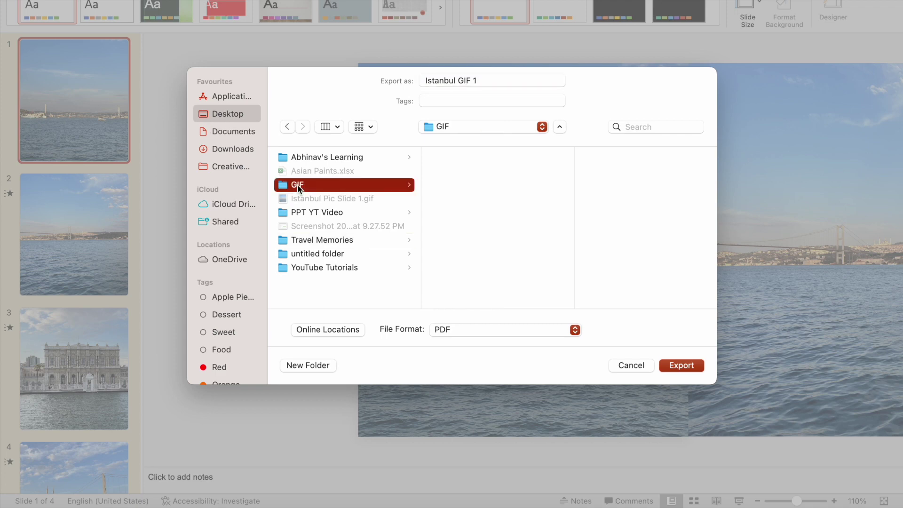
# Export as an Animated GIF at Extra Large quality with 3 seconds per slide
pyautogui.click(491, 329)
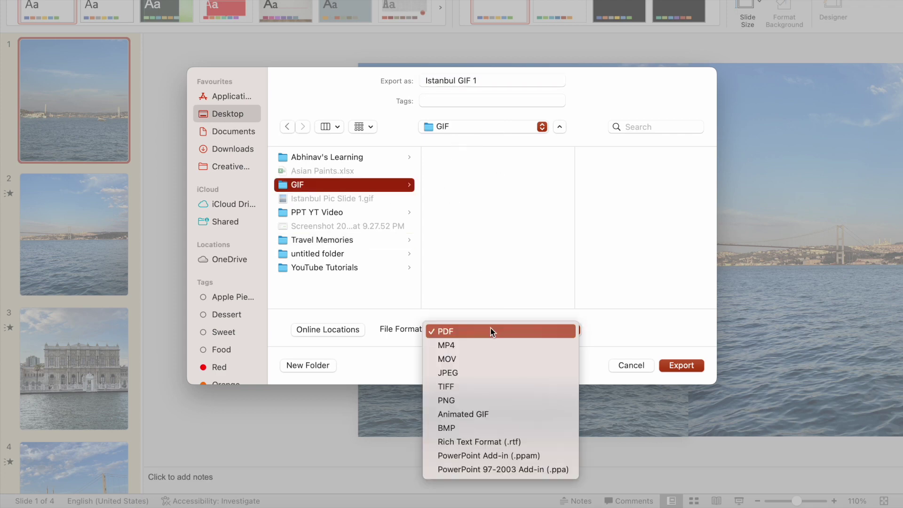
pyautogui.click(473, 414)
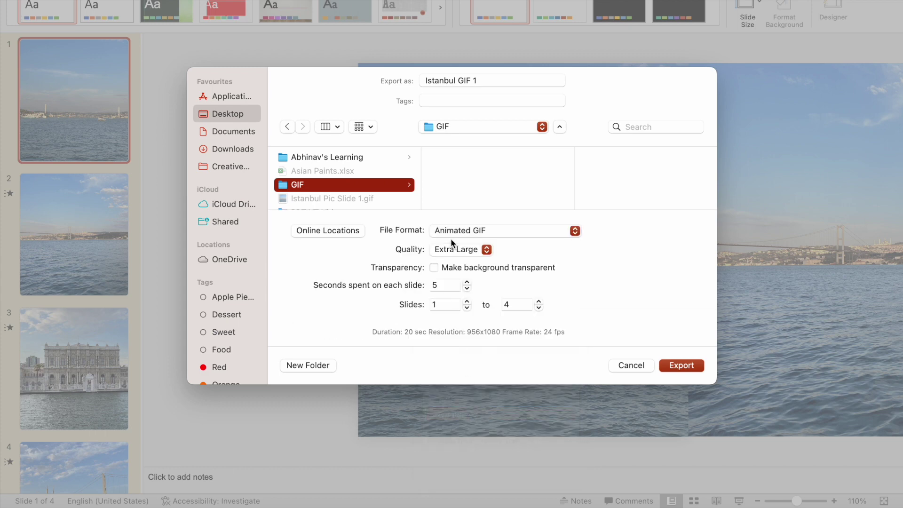
pyautogui.click(458, 249)
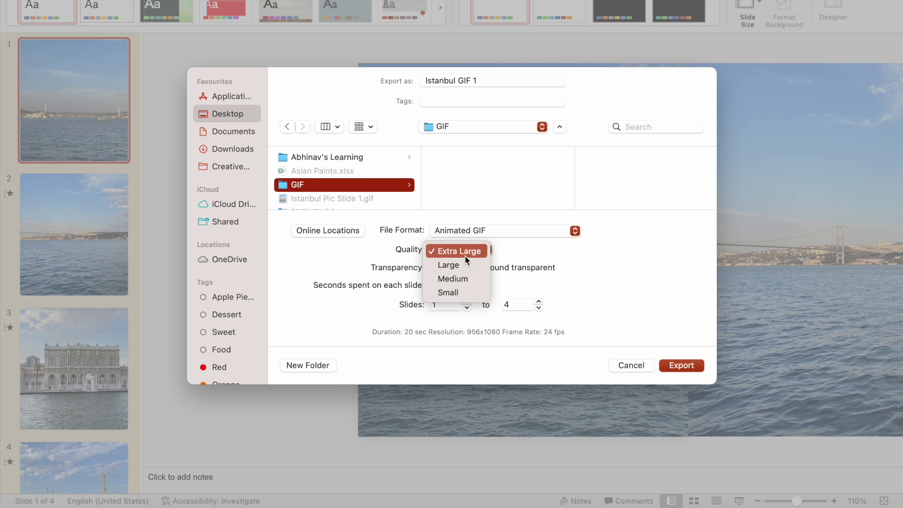
pyautogui.click(466, 257)
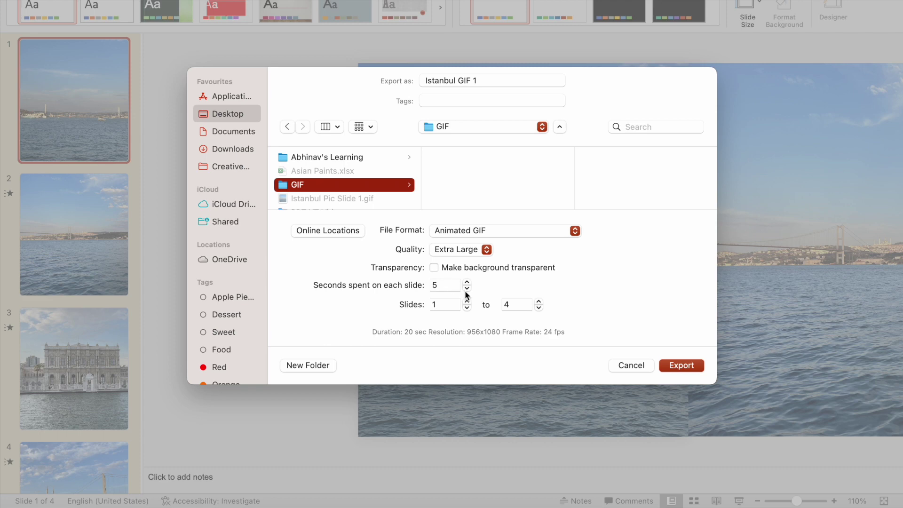
pyautogui.click(467, 289)
pyautogui.click(467, 288)
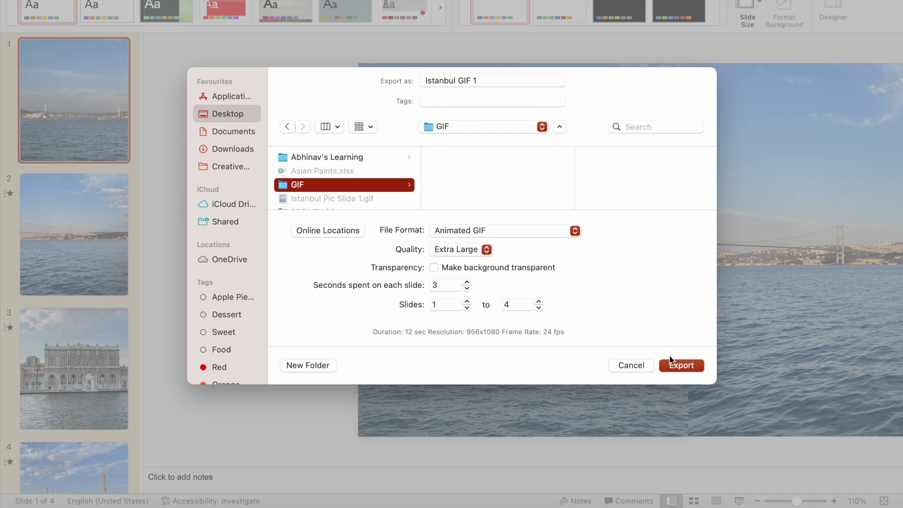
pyautogui.click(684, 367)
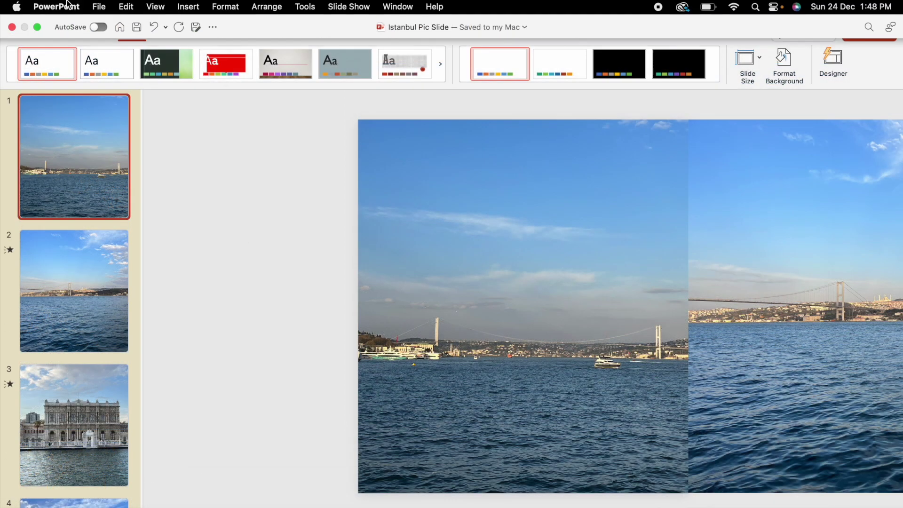
# Open the desktop GIF folder to confirm Istanbul GIF 1.gif, close it, and restore Istanbul Pic Slide
pyautogui.click(38, 27)
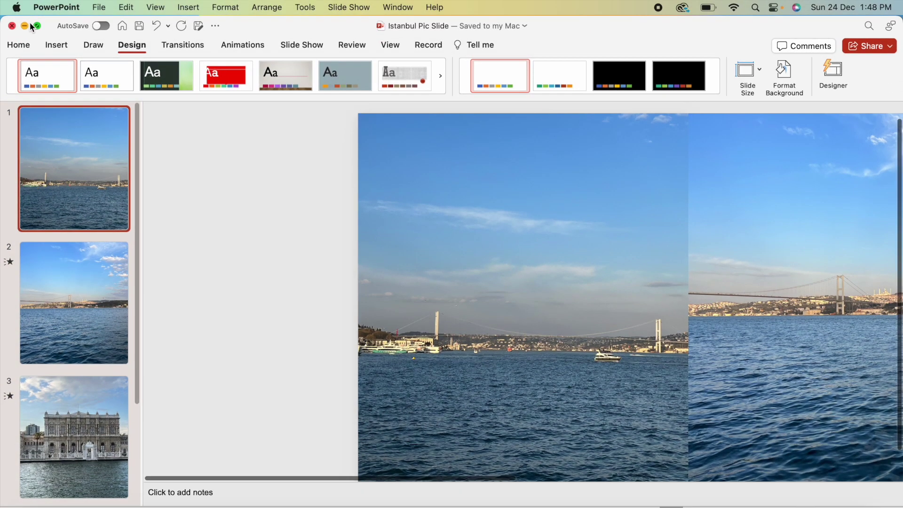
pyautogui.click(25, 26)
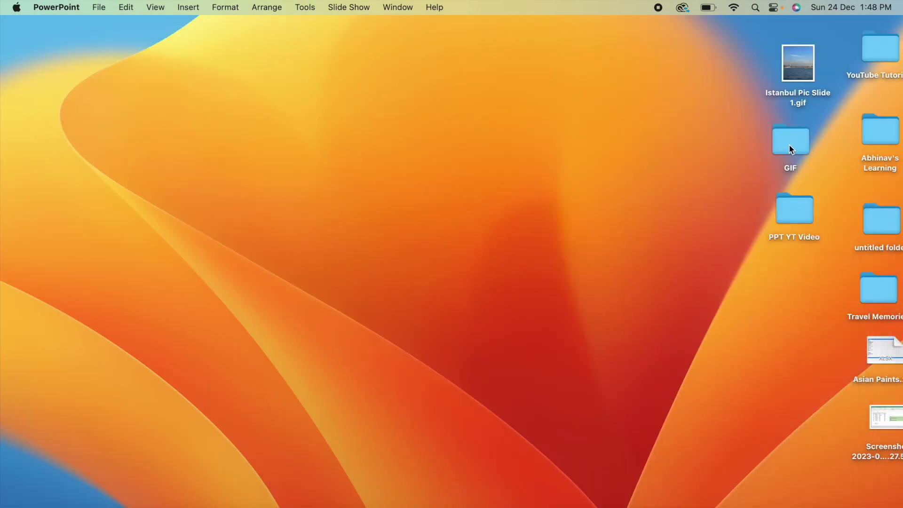
pyautogui.doubleClick(789, 144)
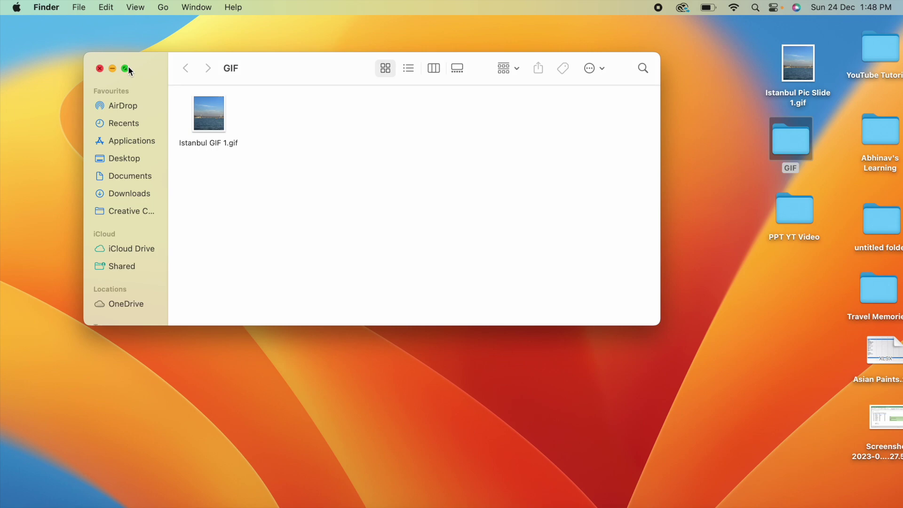
pyautogui.click(125, 68)
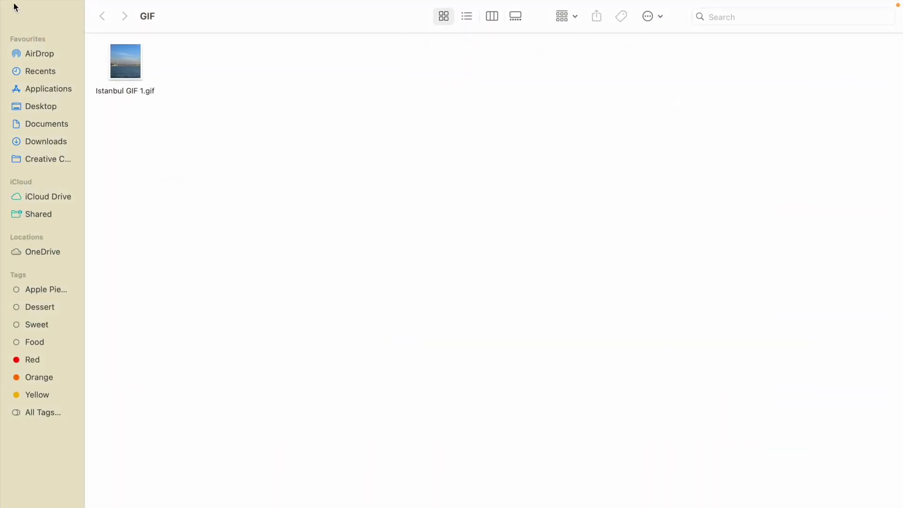
pyautogui.moveTo(14, 4)
pyautogui.click(15, 31)
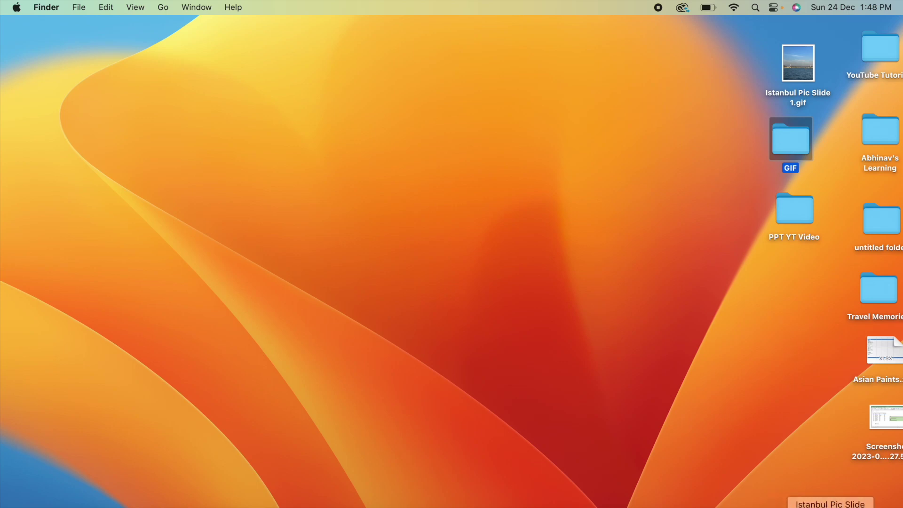
pyautogui.click(830, 507)
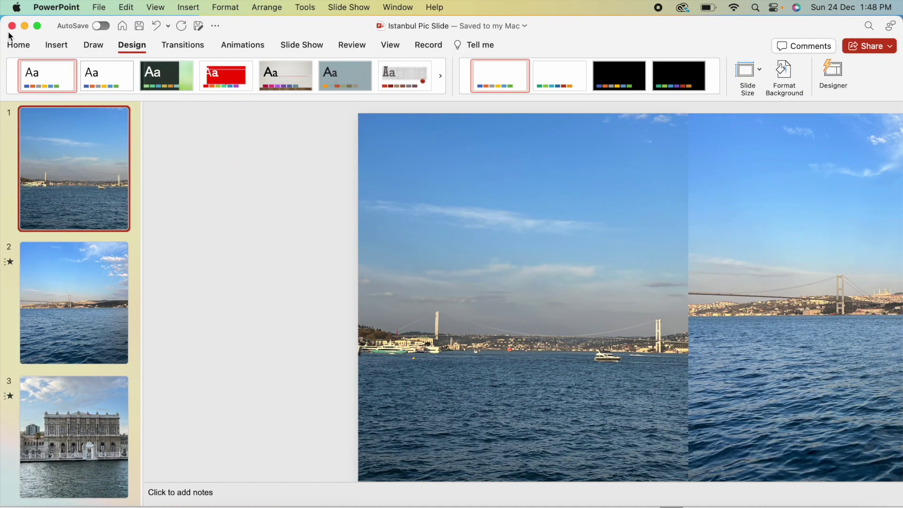
# Switch to PPT Tutorials 1 in full screen and select slide 3
pyautogui.click(24, 25)
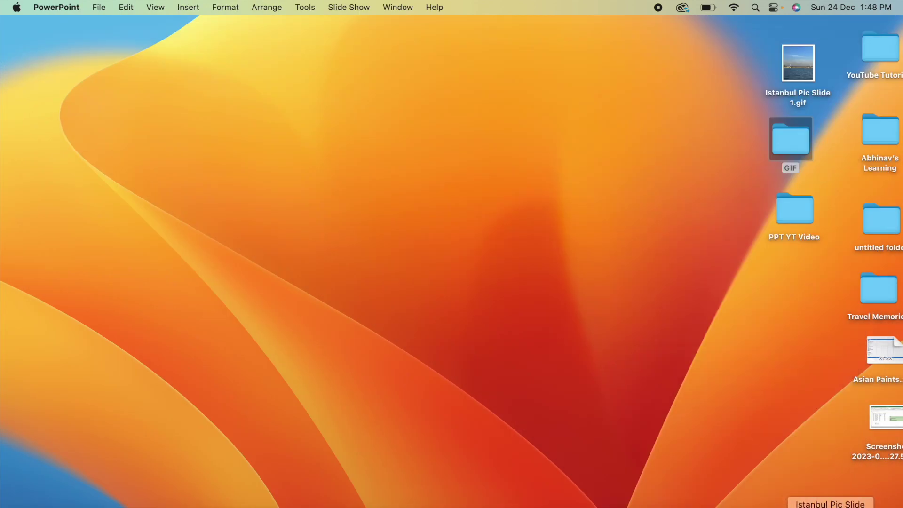
pyautogui.click(802, 507)
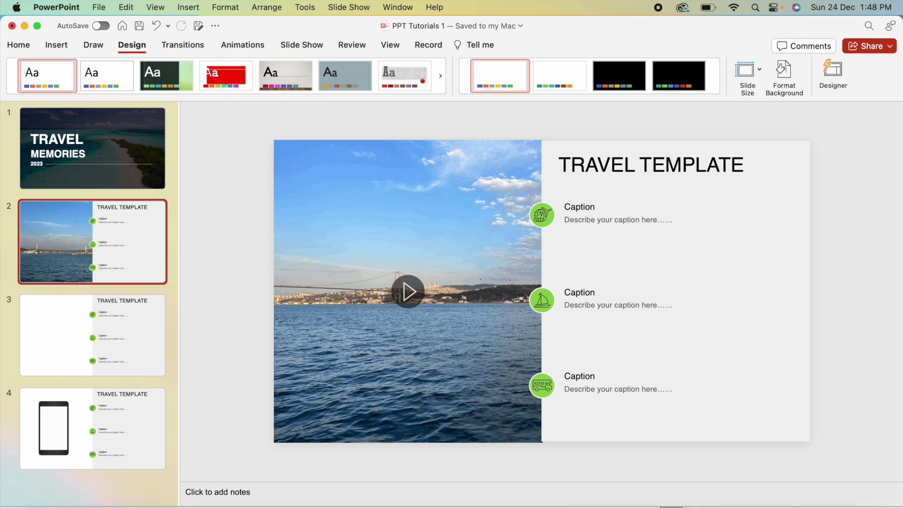
pyautogui.click(38, 26)
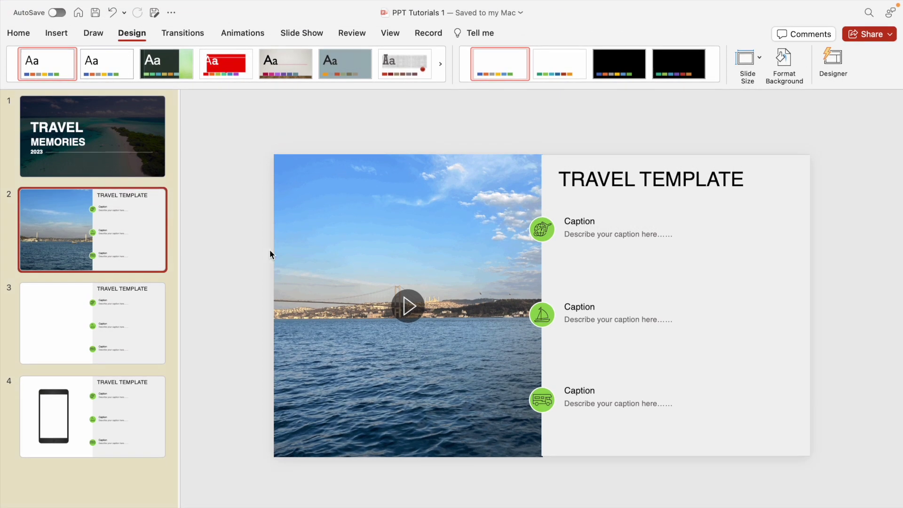
pyautogui.click(45, 309)
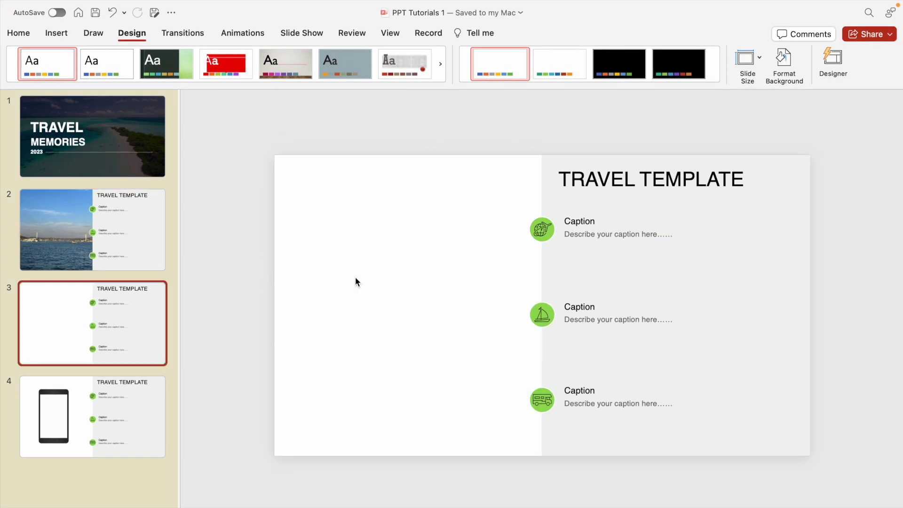
# Choose Istanbul GIF 1.gif through Insert > Pictures > Picture from File
pyautogui.click(56, 33)
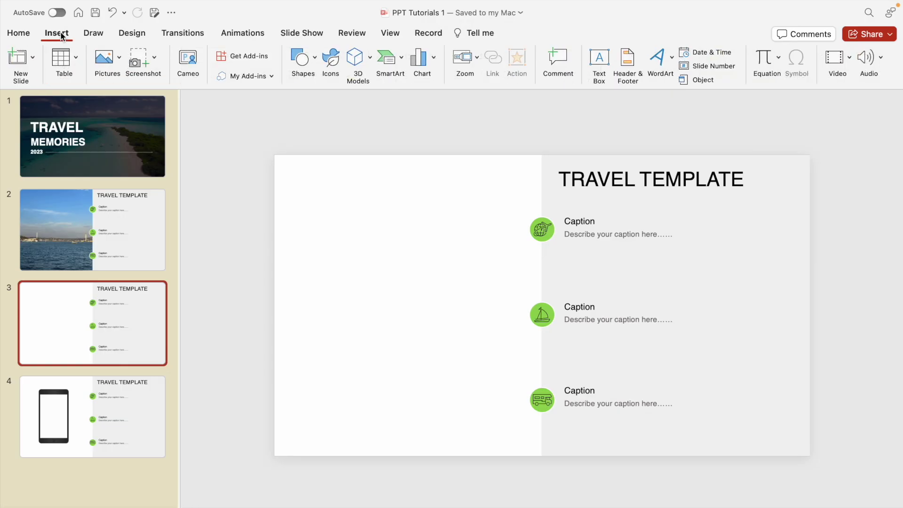
pyautogui.click(120, 55)
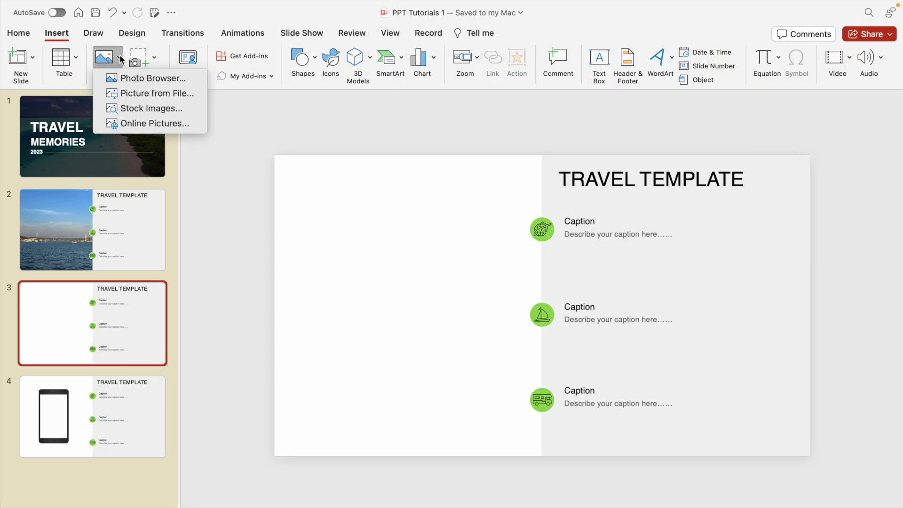
pyautogui.click(130, 94)
pyautogui.click(369, 123)
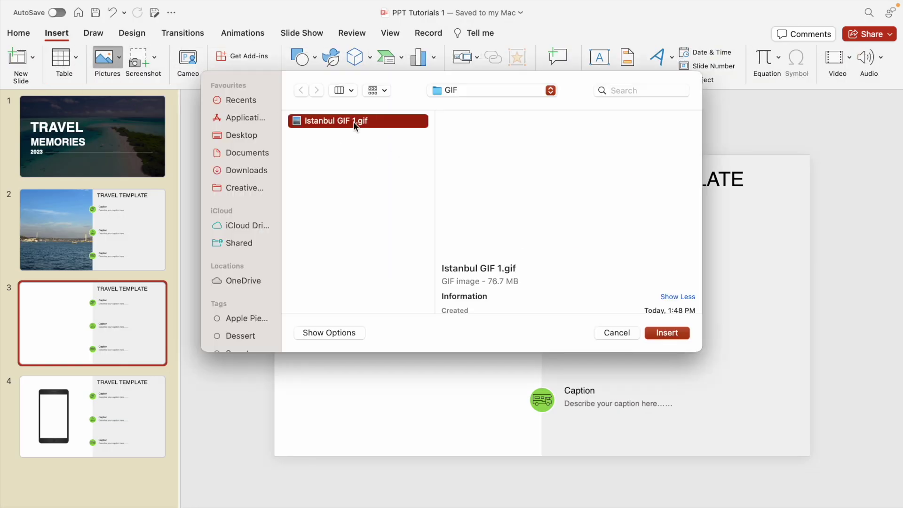
# Insert the GIF, drag it over slide 3's left half, and send it behind the caption icons
pyautogui.click(674, 332)
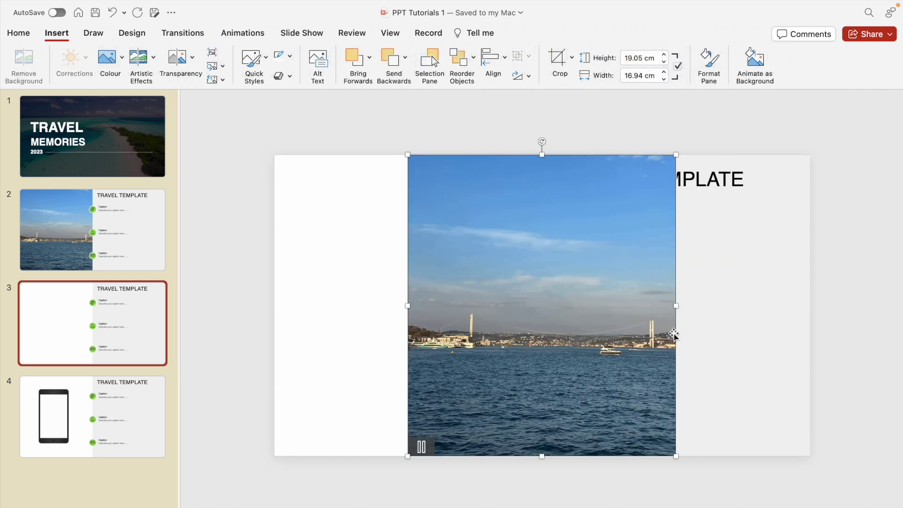
pyautogui.moveTo(605, 302); pyautogui.dragTo(474, 300)
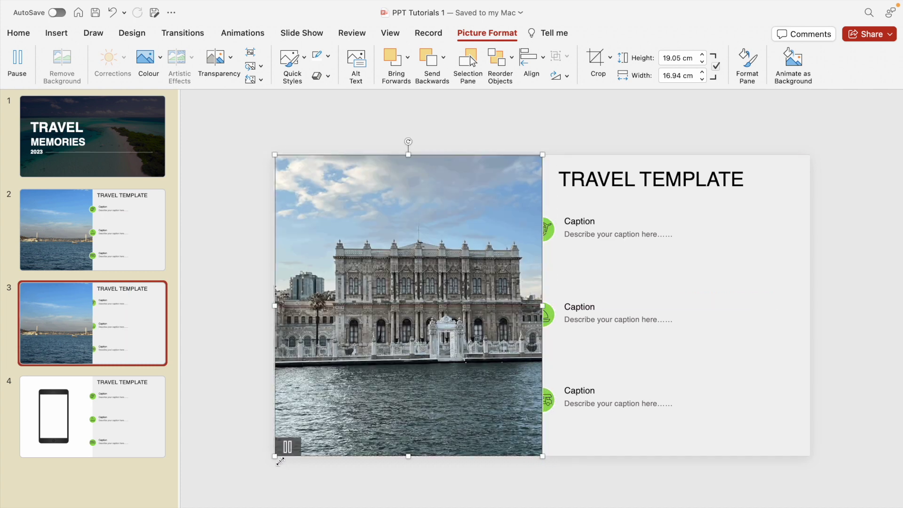
pyautogui.click(288, 450)
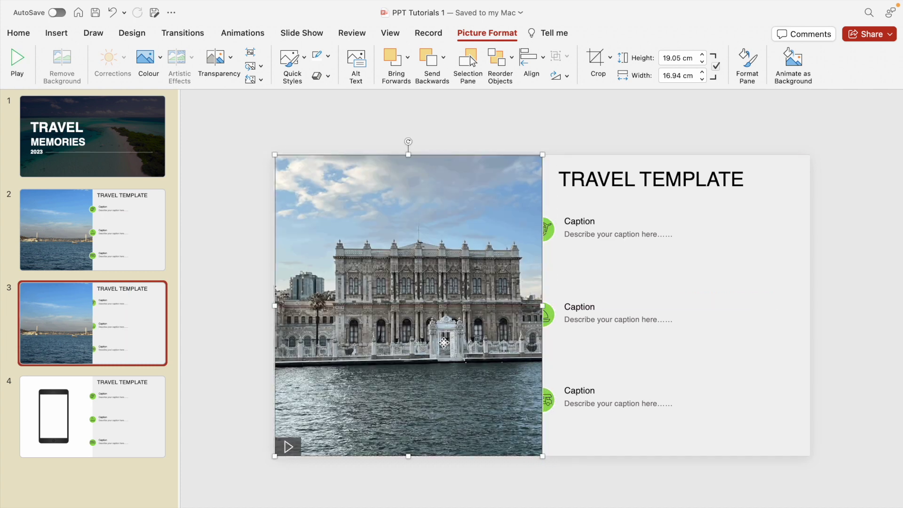
pyautogui.rightClick(442, 340)
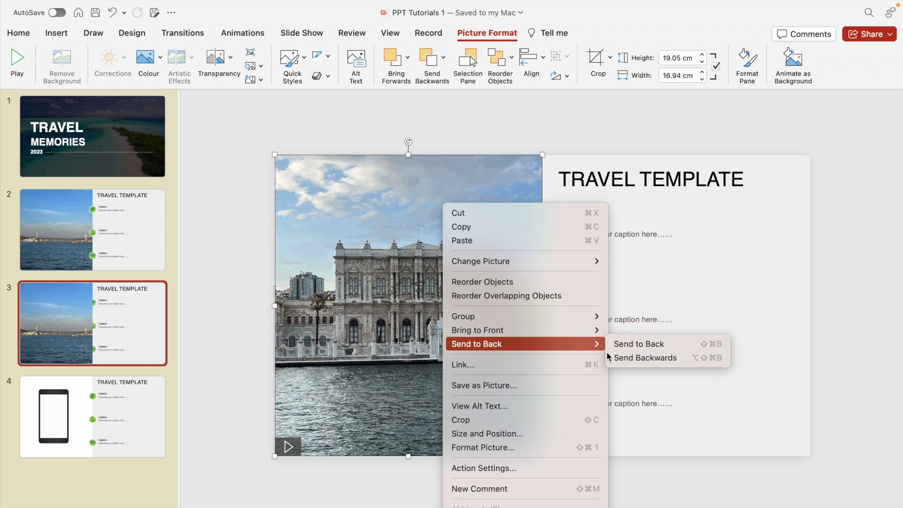
pyautogui.click(641, 349)
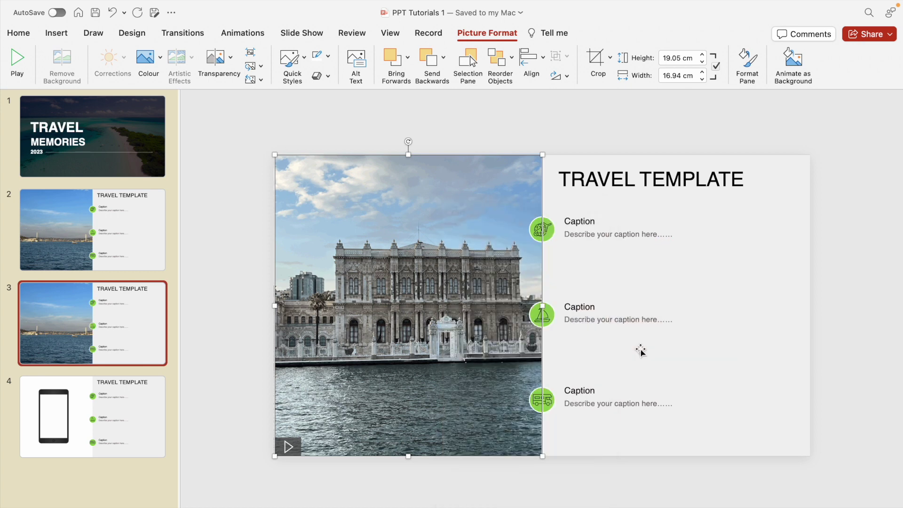
pyautogui.click(835, 273)
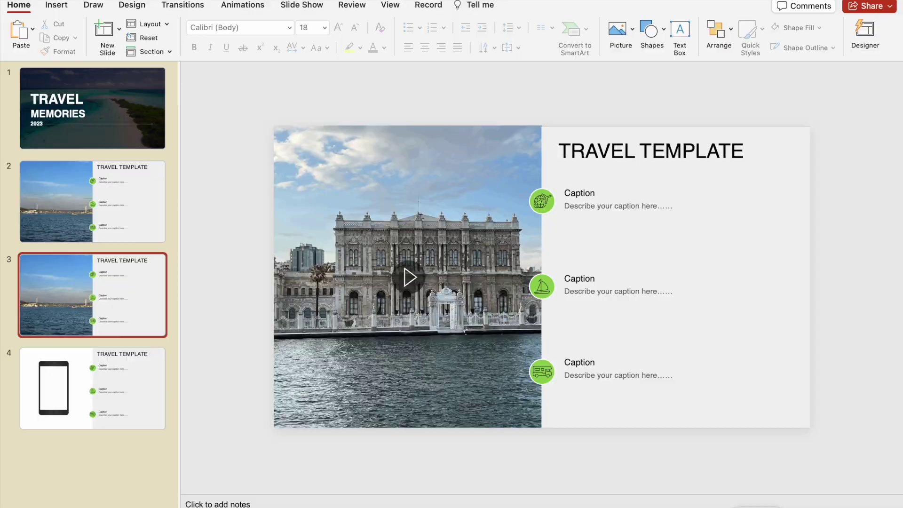
pyautogui.press('super+Return')
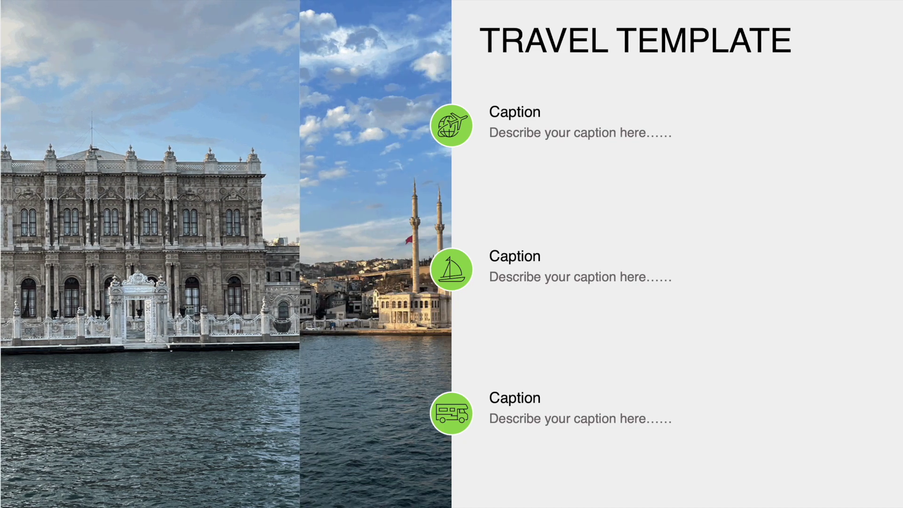
pyautogui.press('Escape')
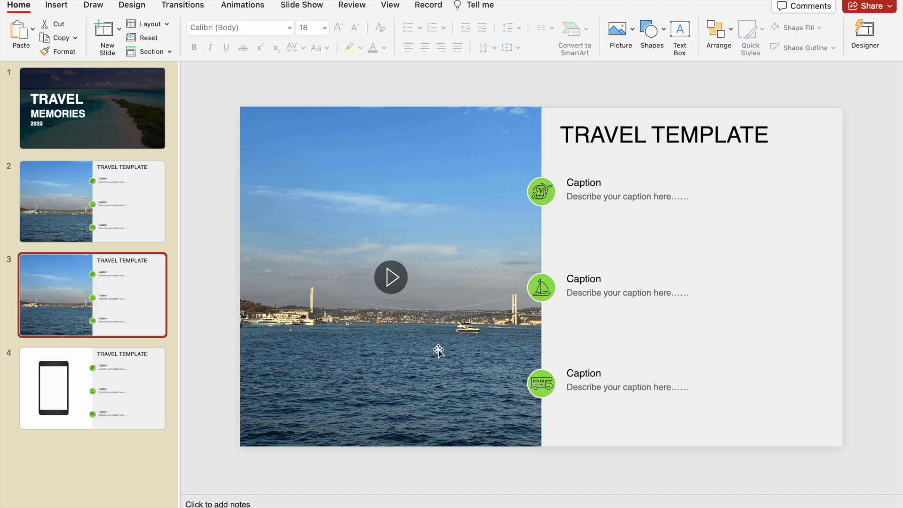
# On phone-mockup slide 4, insert Istanbul GIF 1.gif from file and select it
pyautogui.click(57, 396)
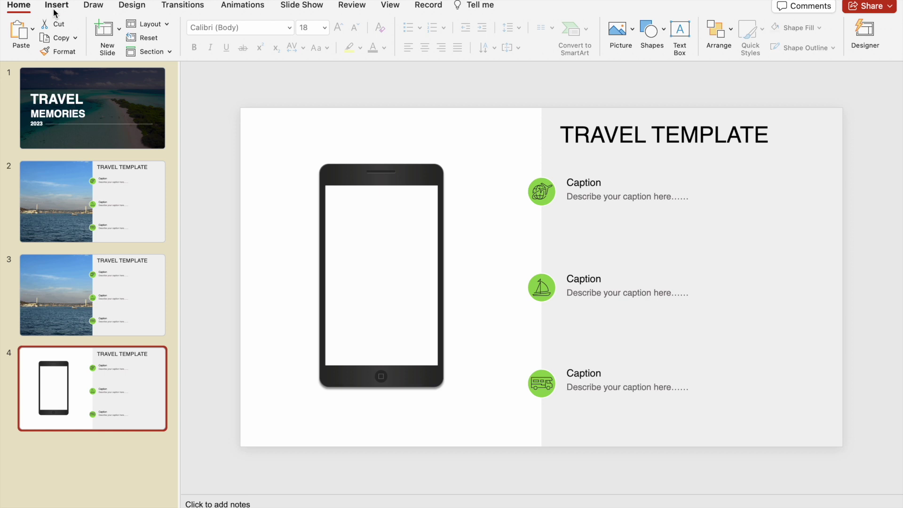
pyautogui.click(55, 7)
pyautogui.click(114, 42)
pyautogui.click(134, 63)
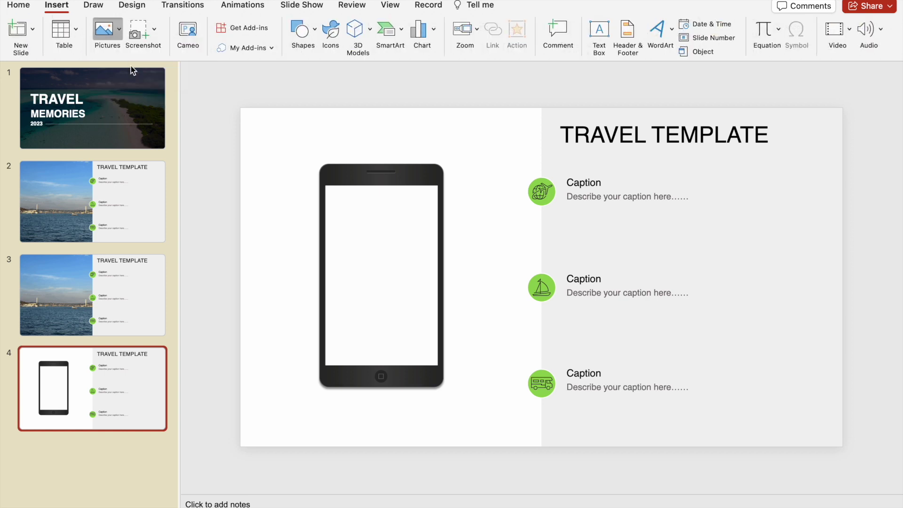
pyautogui.click(315, 94)
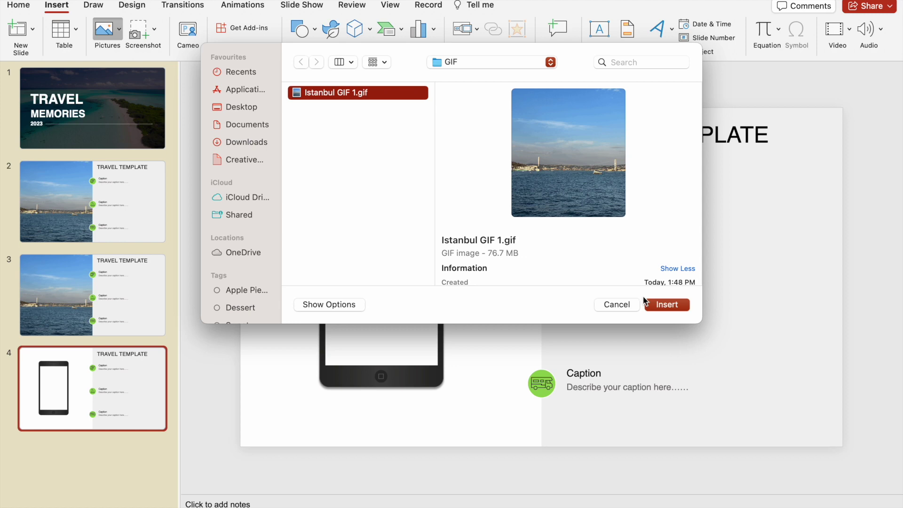
pyautogui.click(660, 307)
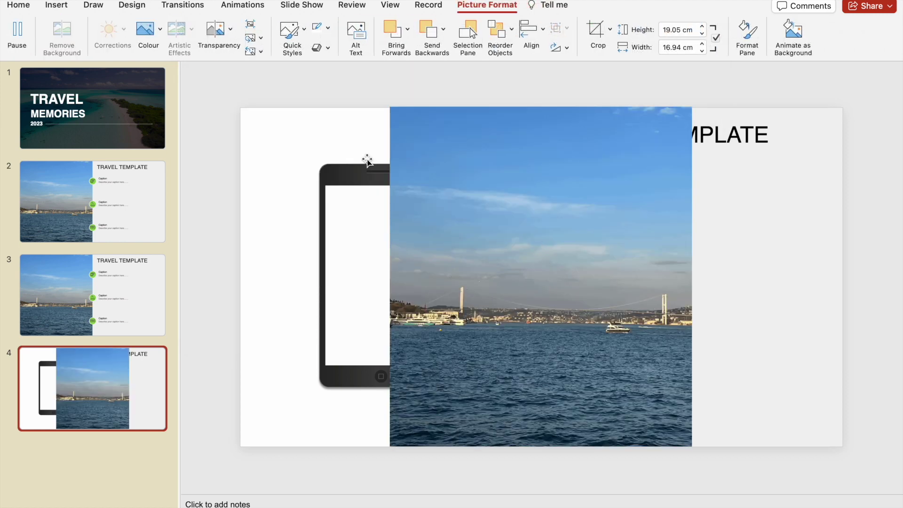
pyautogui.click(588, 158)
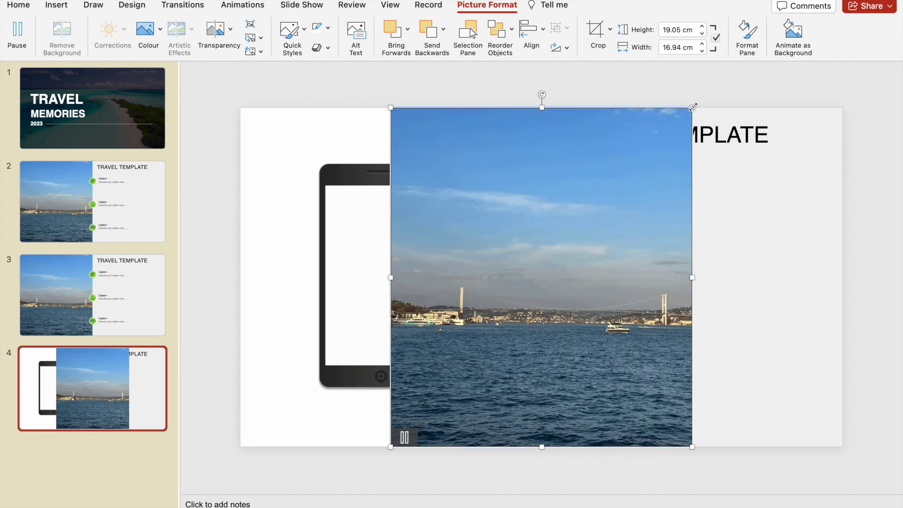
# Shrink the GIF proportionally and move it onto the phone screen's top-left corner
pyautogui.moveTo(692, 107)
pyautogui.mouseDown()
pyautogui.moveTo(598, 212)
pyautogui.moveTo(531, 227)
pyautogui.mouseUp()
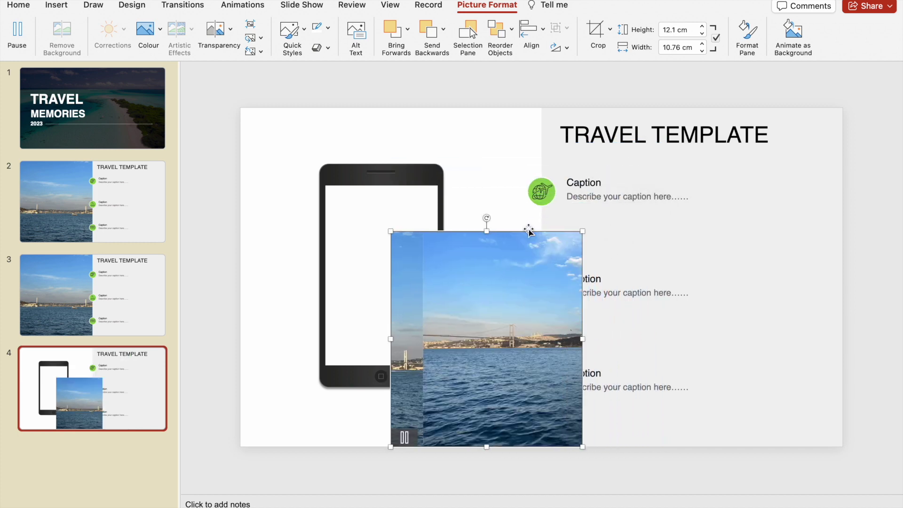
pyautogui.moveTo(478, 263); pyautogui.dragTo(422, 240)
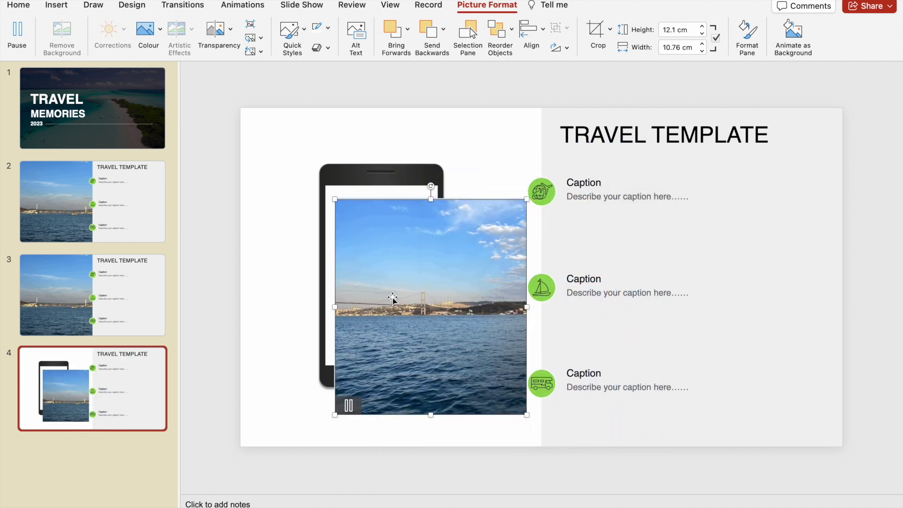
pyautogui.click(350, 405)
pyautogui.moveTo(484, 245); pyautogui.dragTo(478, 232)
# Resize the GIF to 10.28 × 6.39 cm to fill the phone screen, then play slide 4 as a slide show
pyautogui.moveTo(518, 406); pyautogui.dragTo(479, 374)
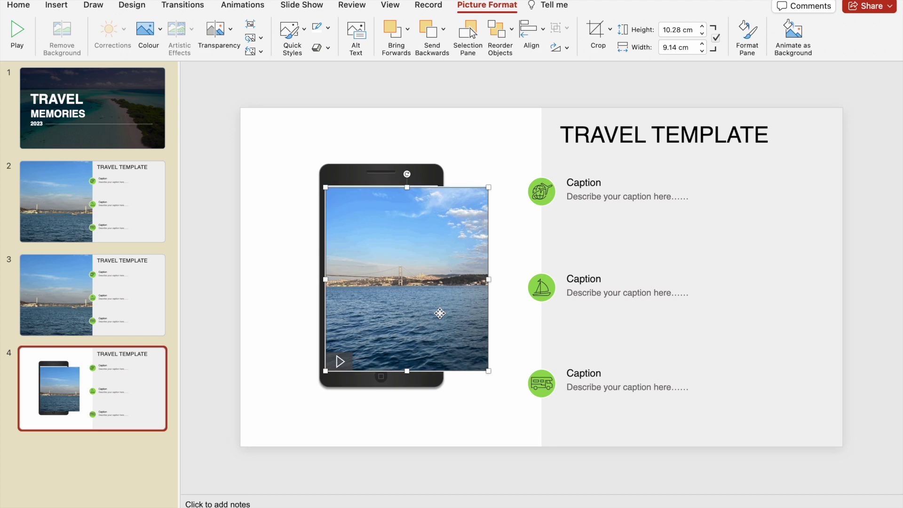
pyautogui.press('Up')
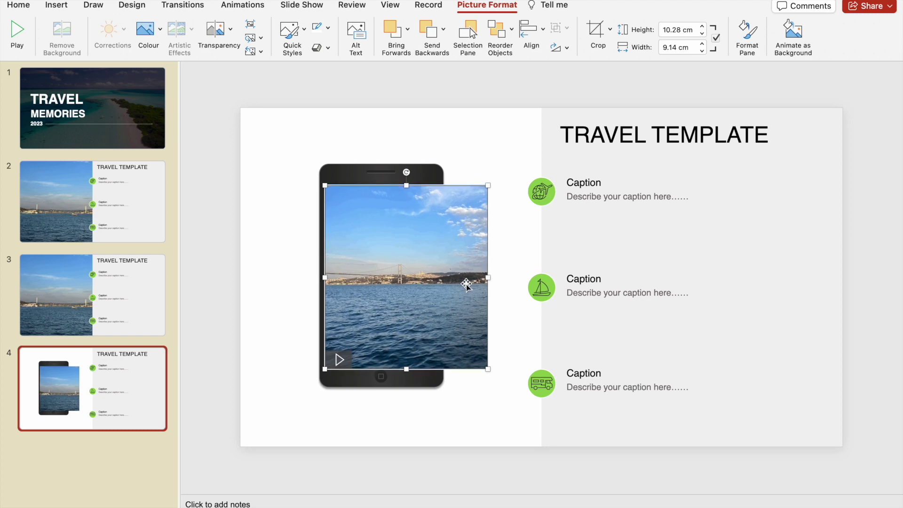
pyautogui.moveTo(488, 277); pyautogui.dragTo(441, 270)
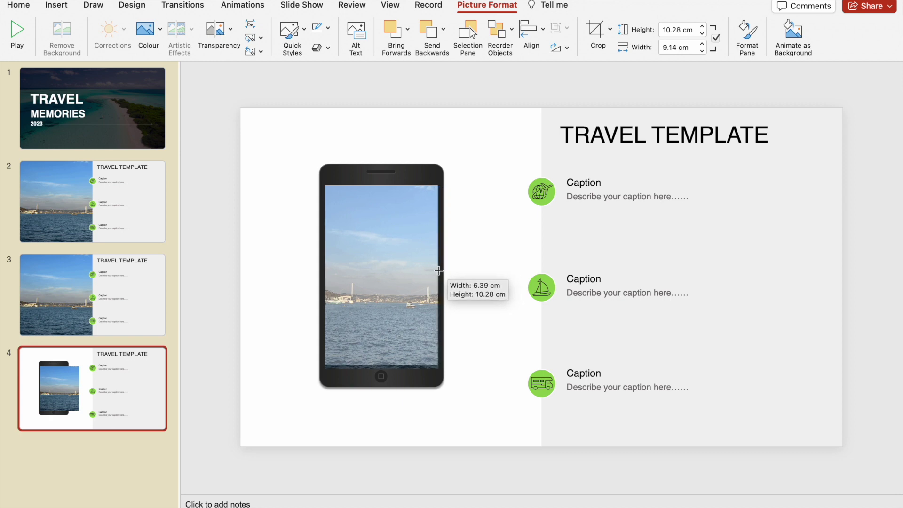
pyautogui.moveTo(440, 270); pyautogui.dragTo(440, 272)
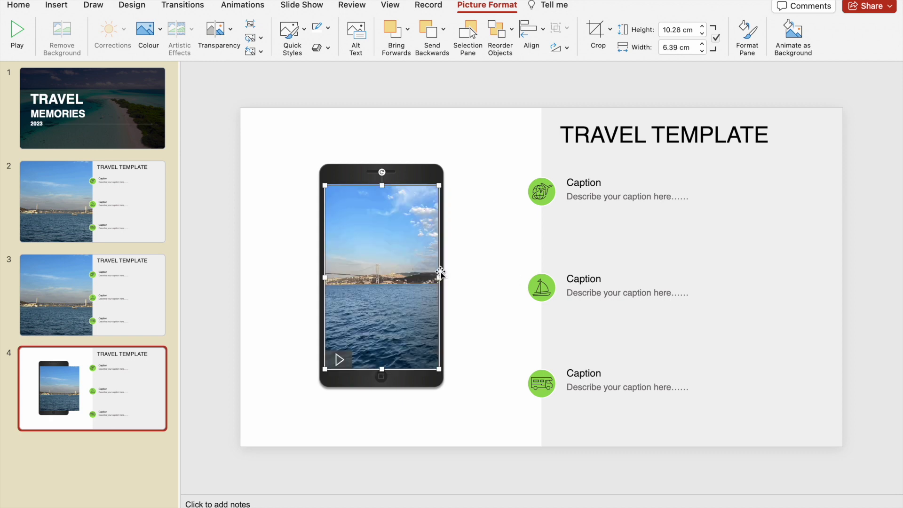
pyautogui.click(473, 250)
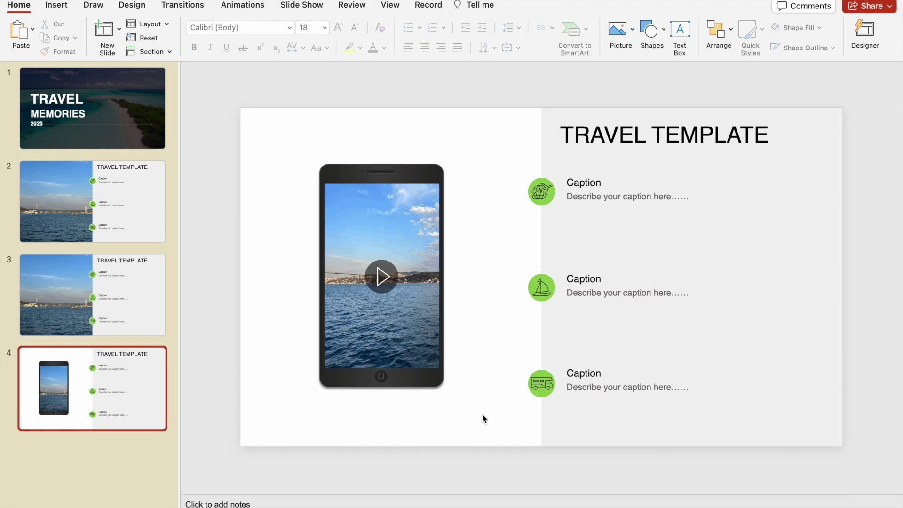
pyautogui.press('super+shift+Return')
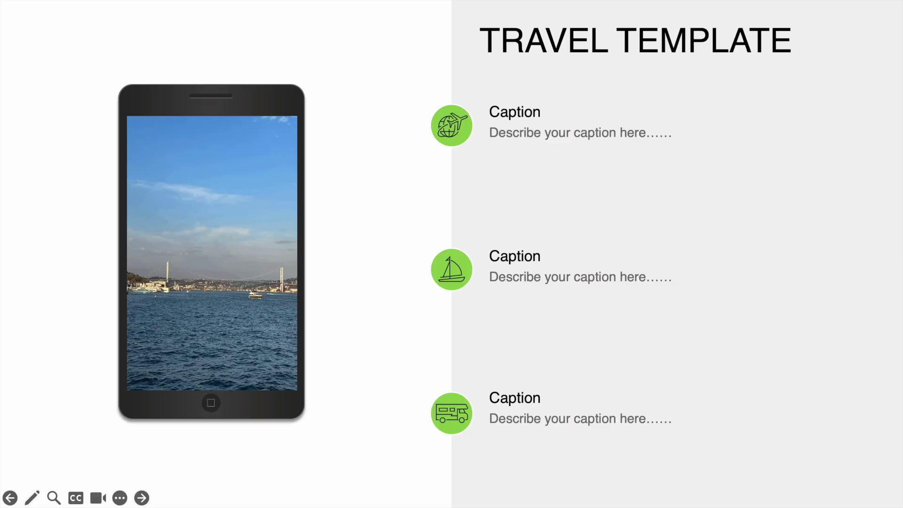